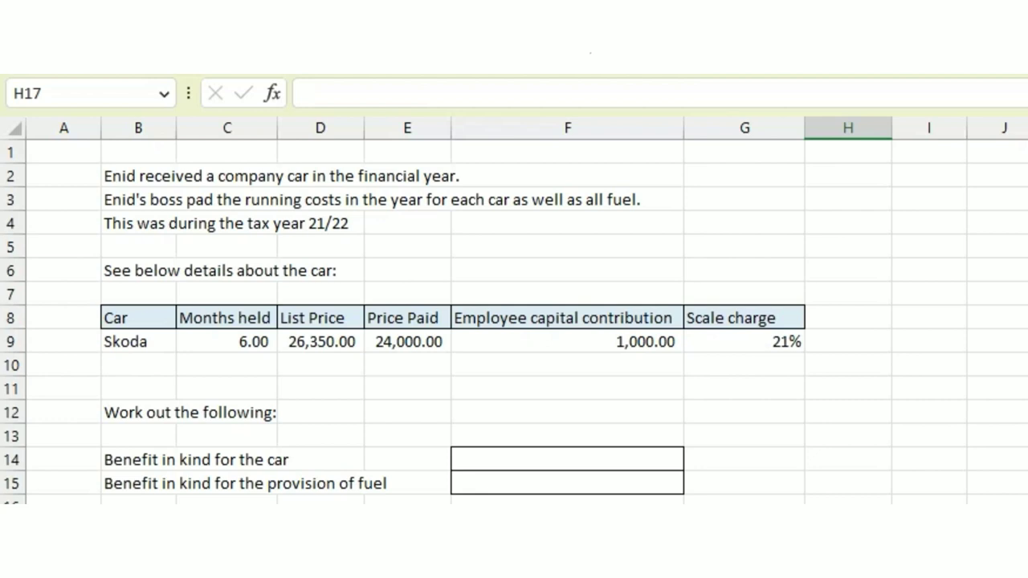
Step: Examine the Skoda's months held, prices, employee capital contribution and scale charge, along with the two benefit in kind figures required
left_click(679, 434)
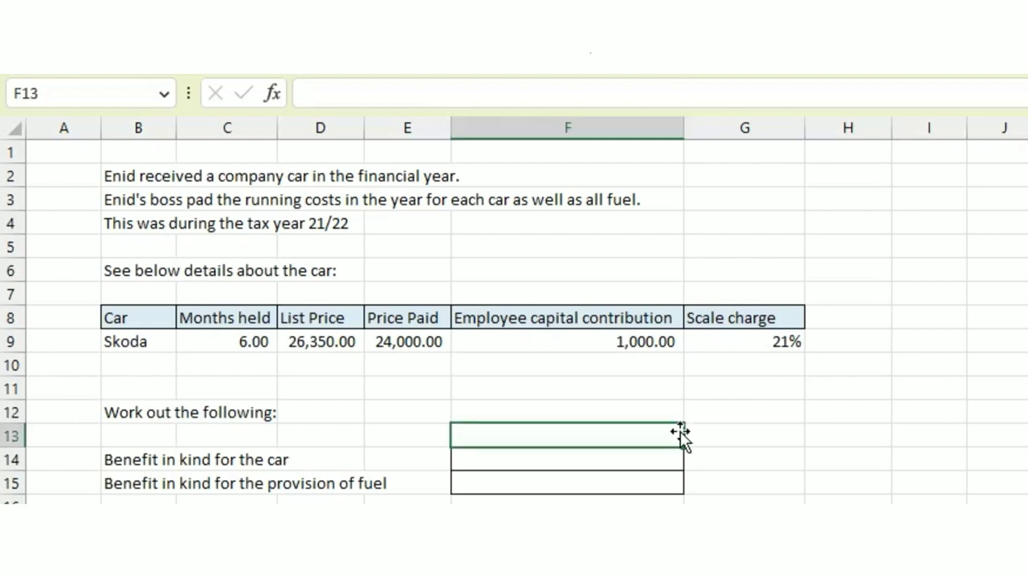
left_click(144, 341)
left_click_drag(245, 318, 249, 342)
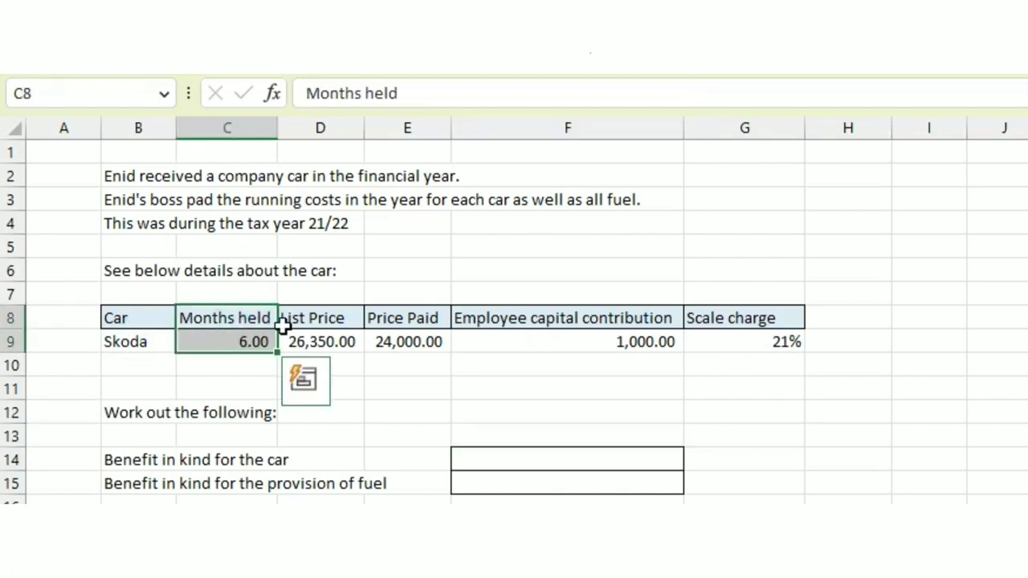
left_click(338, 339)
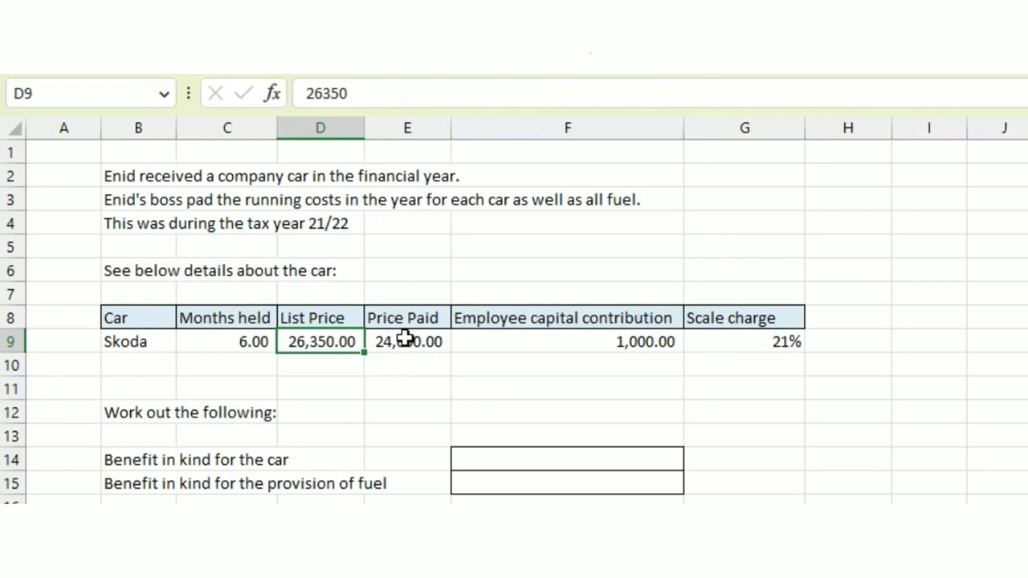
left_click(406, 339)
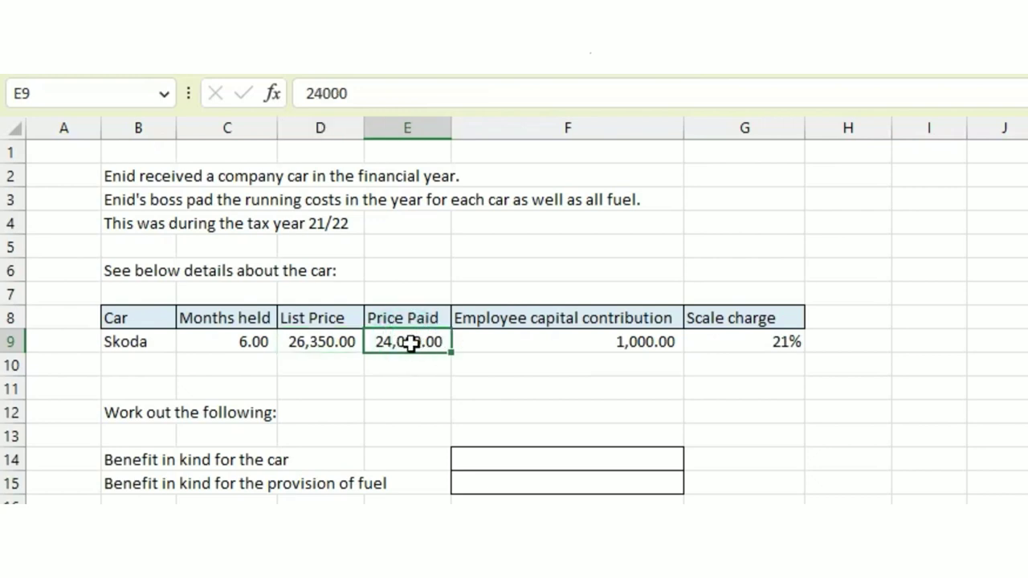
left_click_drag(345, 316, 345, 341)
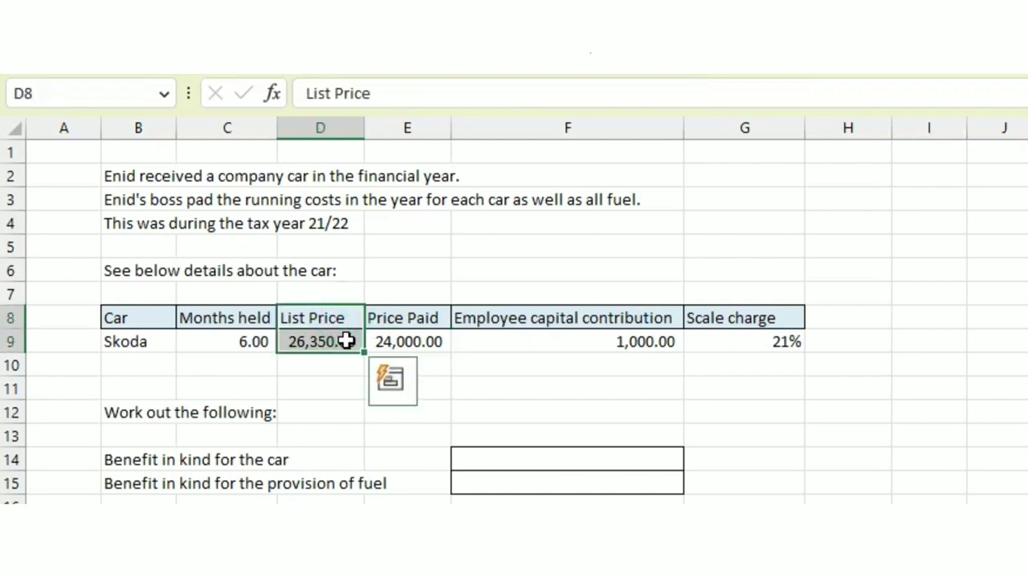
left_click(346, 342)
left_click(501, 319)
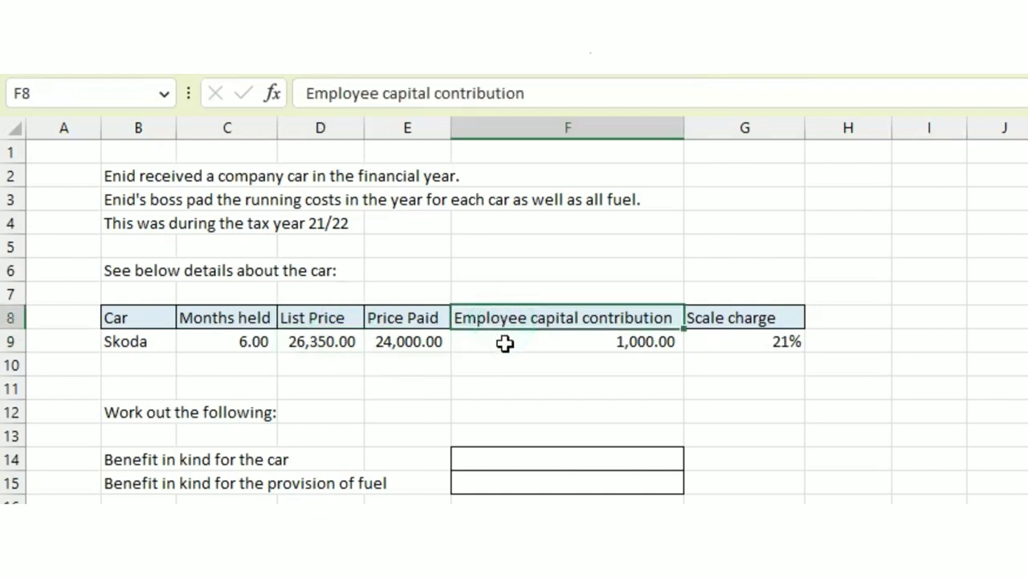
left_click_drag(505, 343, 501, 321)
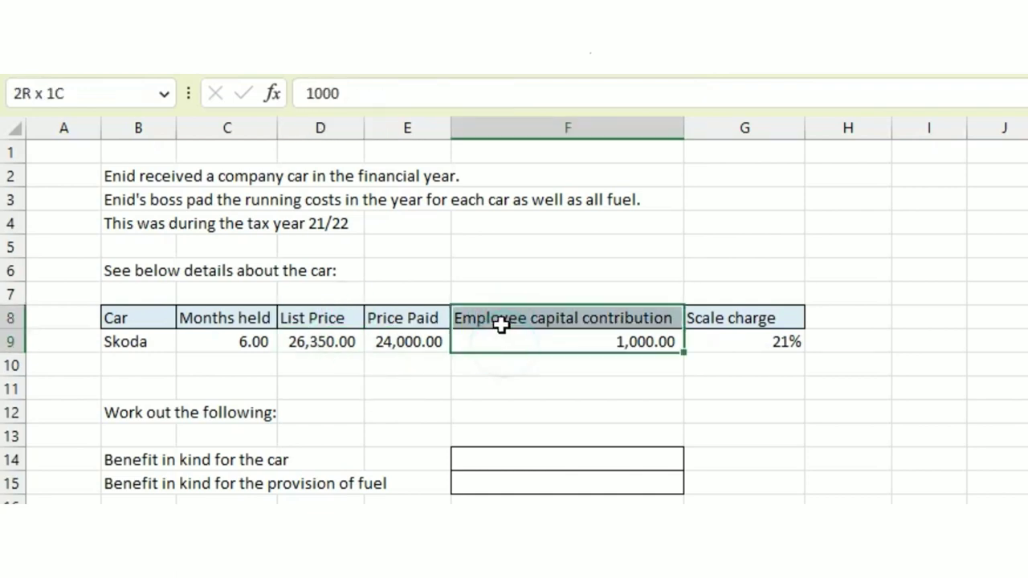
left_click(744, 336)
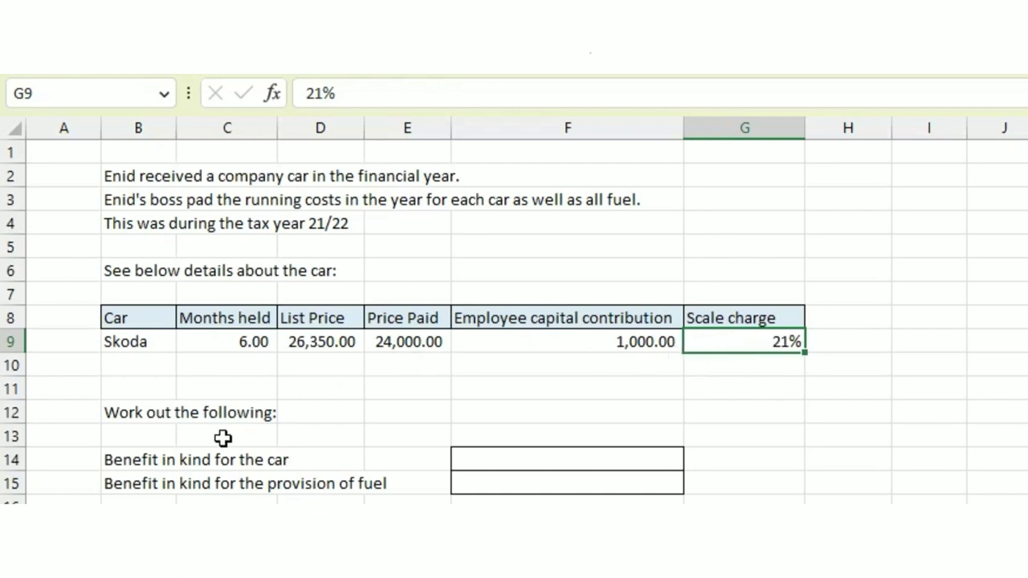
left_click_drag(147, 459, 526, 484)
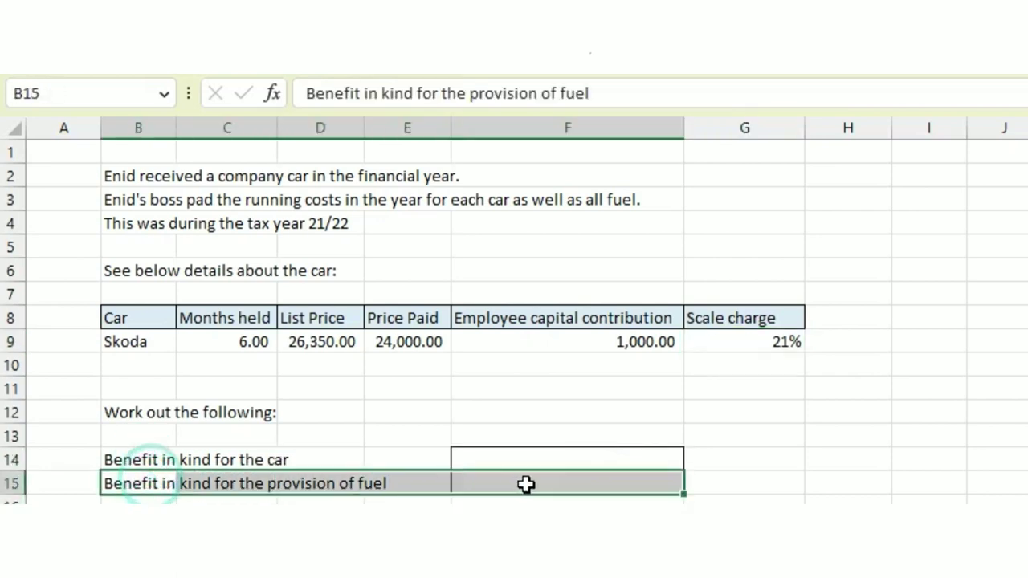
left_click(526, 484)
left_click_drag(133, 459, 345, 460)
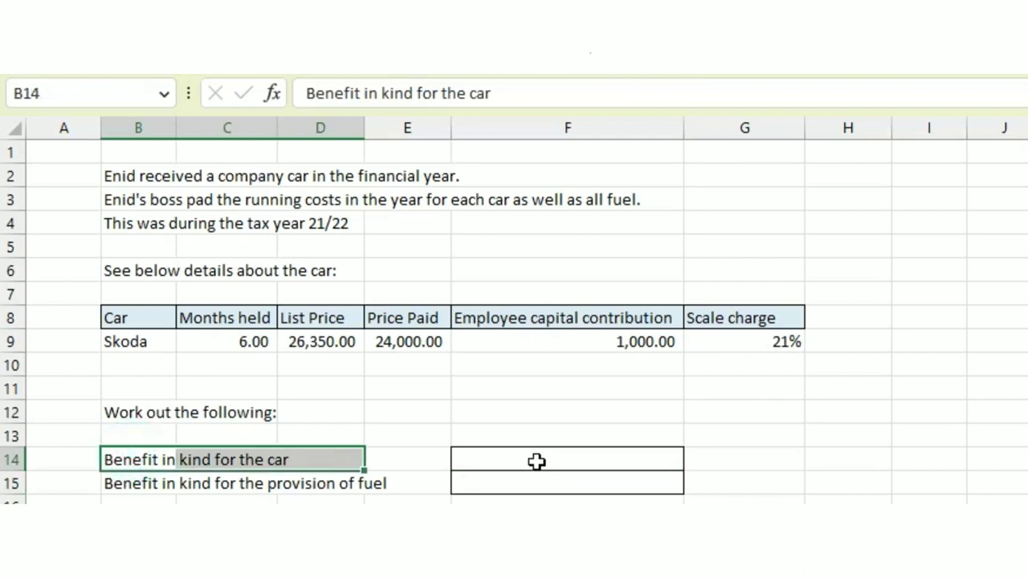
Step: Calculate the car's full-year benefit in kind in F14 as list price less employee capital contribution, times scale charge: =(D9-F9)*G9
left_click(536, 461)
left_click(537, 460)
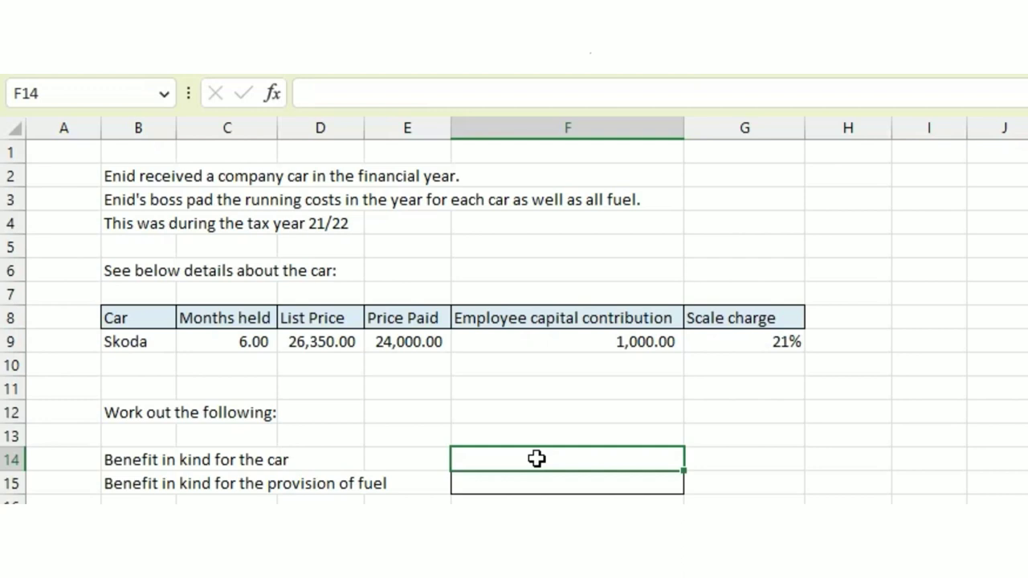
type("=(")
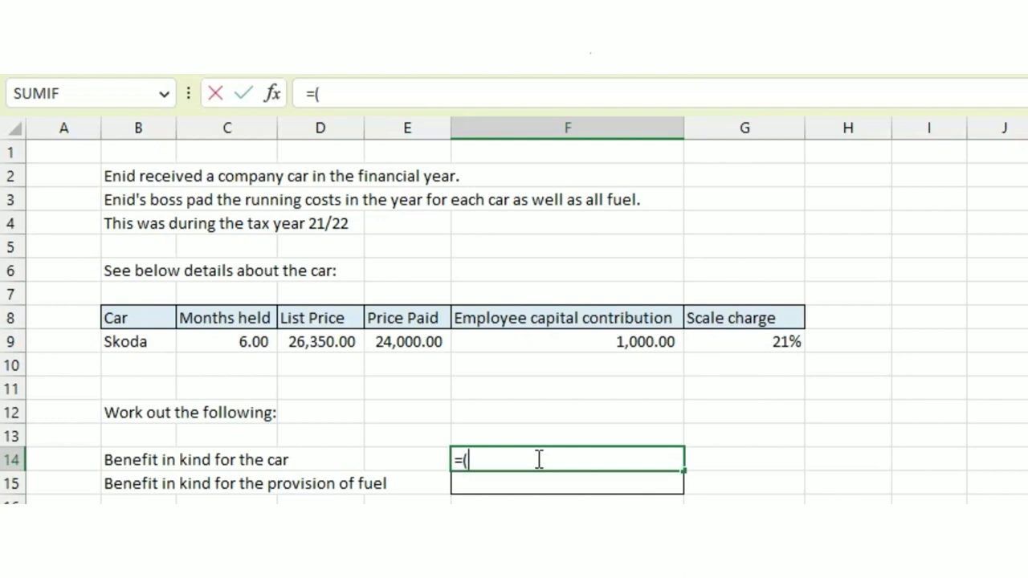
left_click(349, 338)
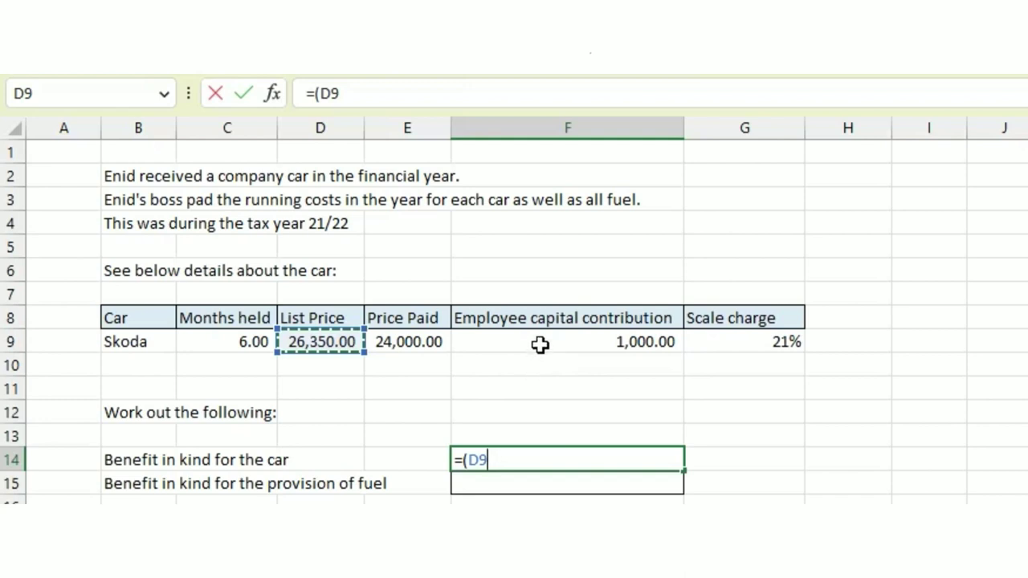
left_click(539, 344)
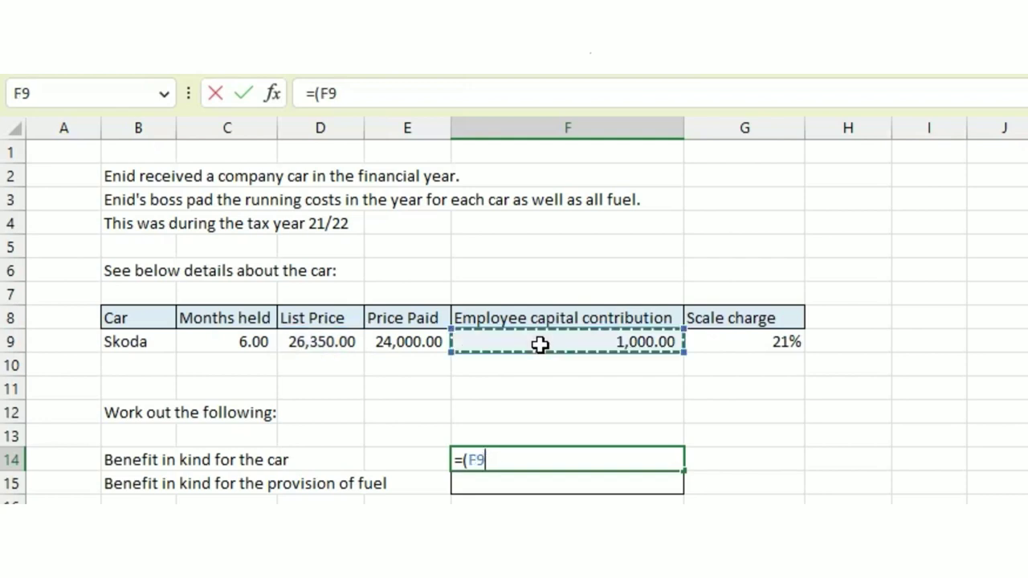
left_click(345, 340)
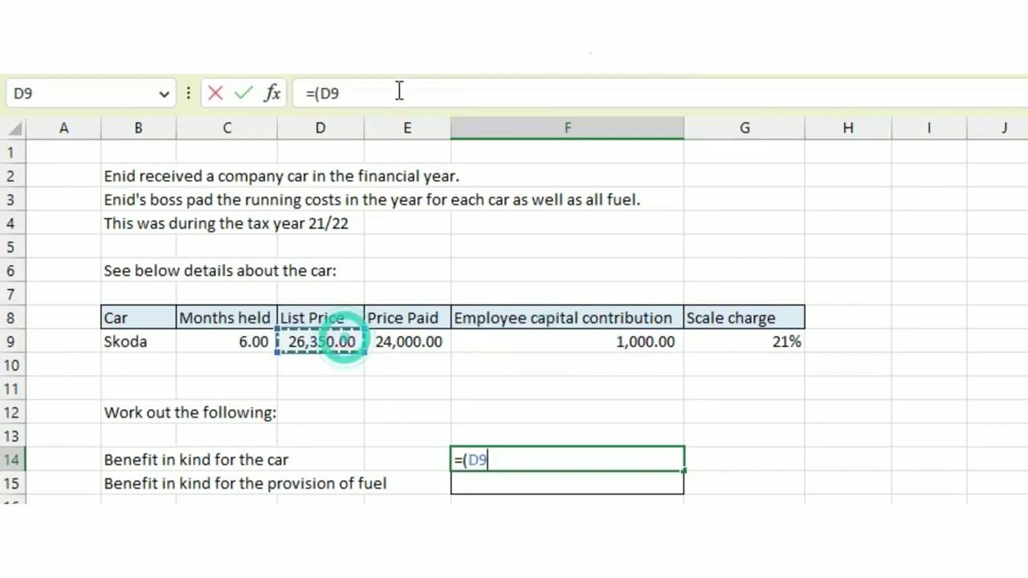
type("-")
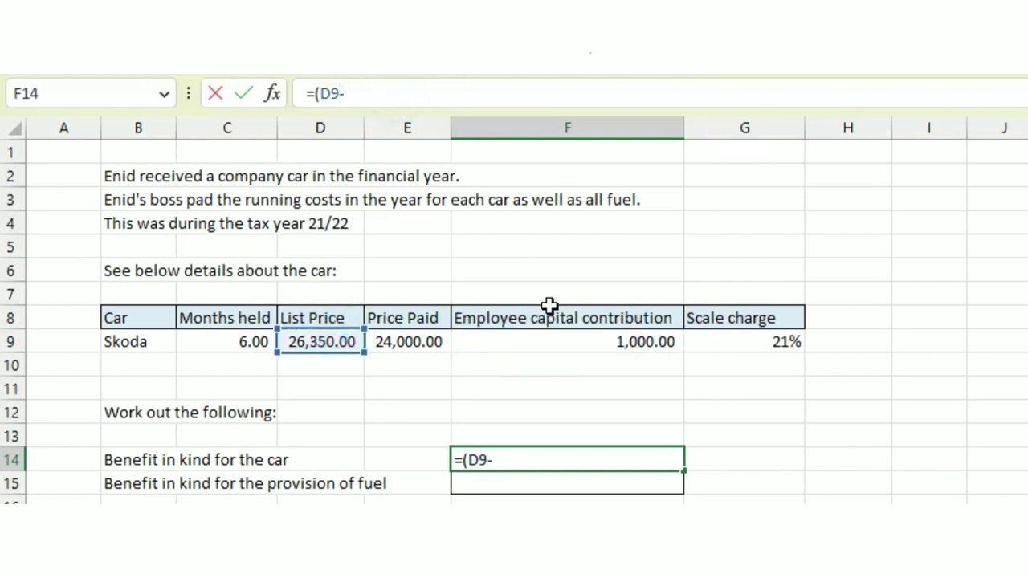
left_click(544, 340)
type(")")
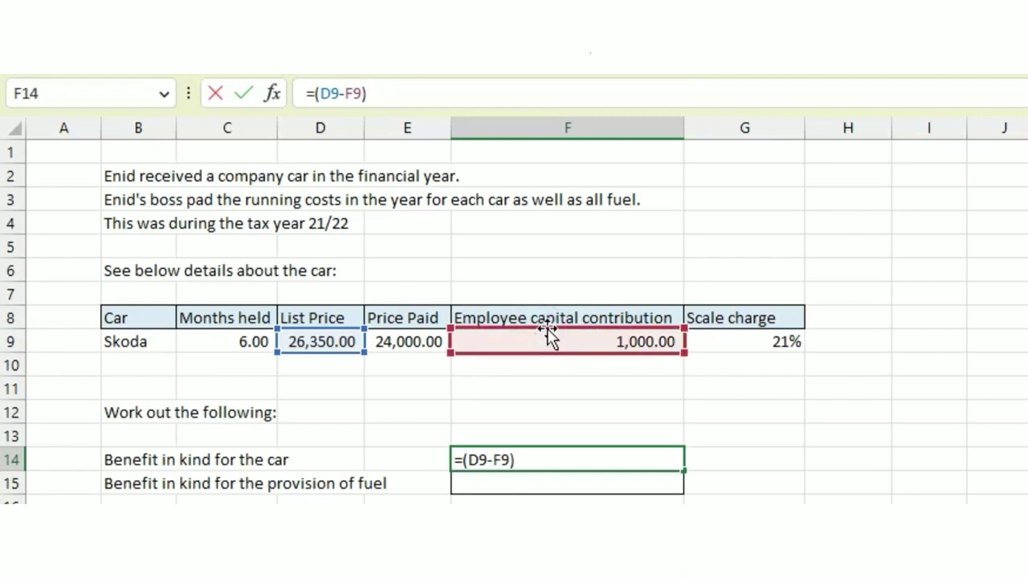
left_click(578, 84)
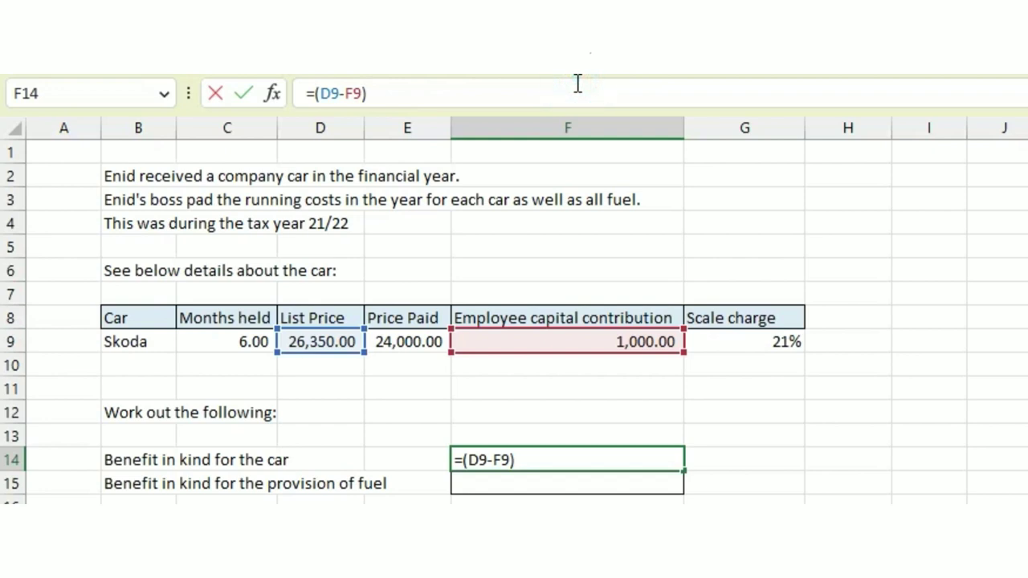
type("*")
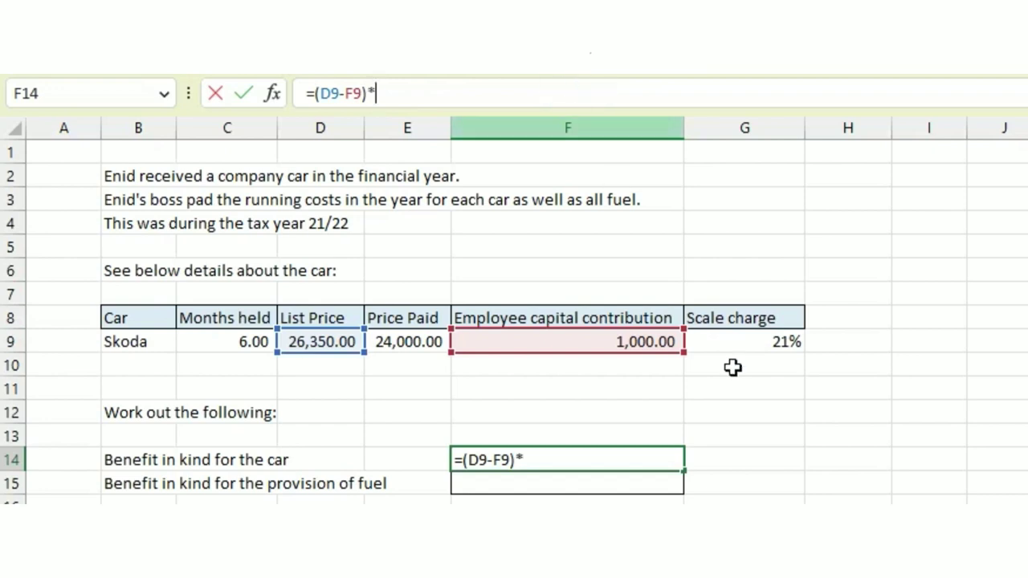
left_click(758, 348)
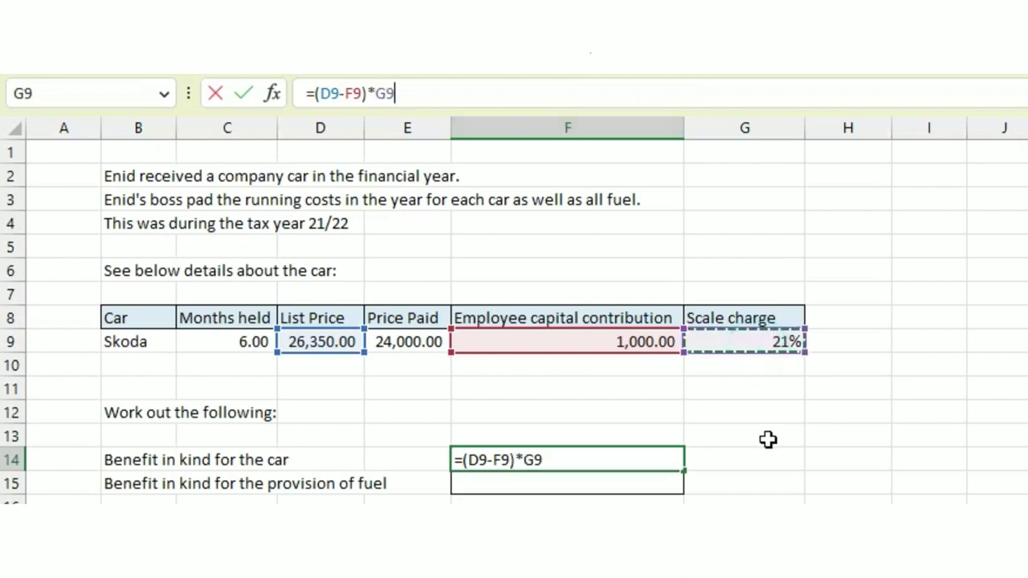
key("Return")
left_click(649, 458)
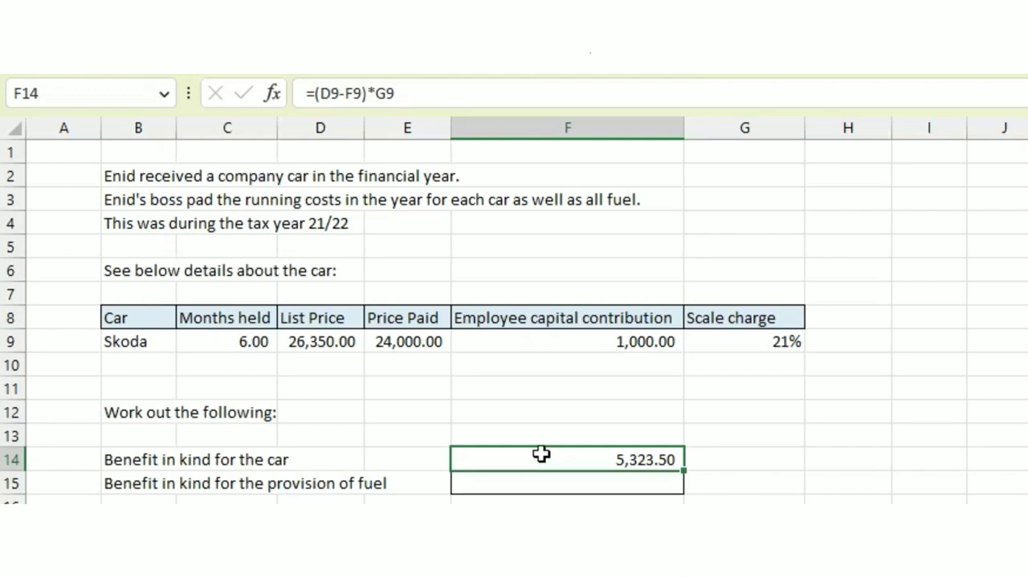
Step: Prorate the car benefit in F14 for the six months held by extending the formula to =((D9-F9)*G9)*6/12
left_click_drag(265, 317, 251, 341)
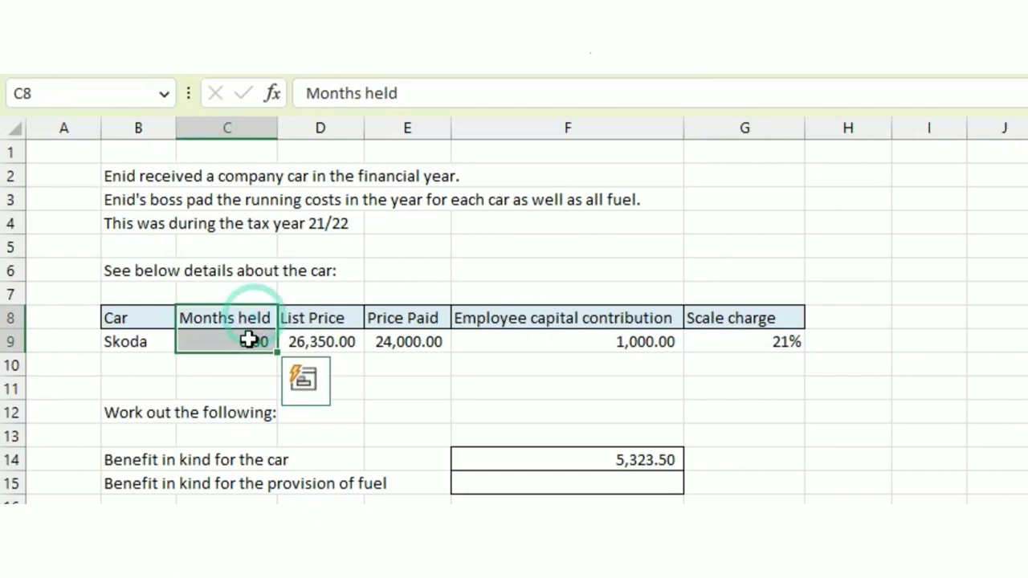
left_click(251, 341)
left_click(506, 454)
left_click(414, 92)
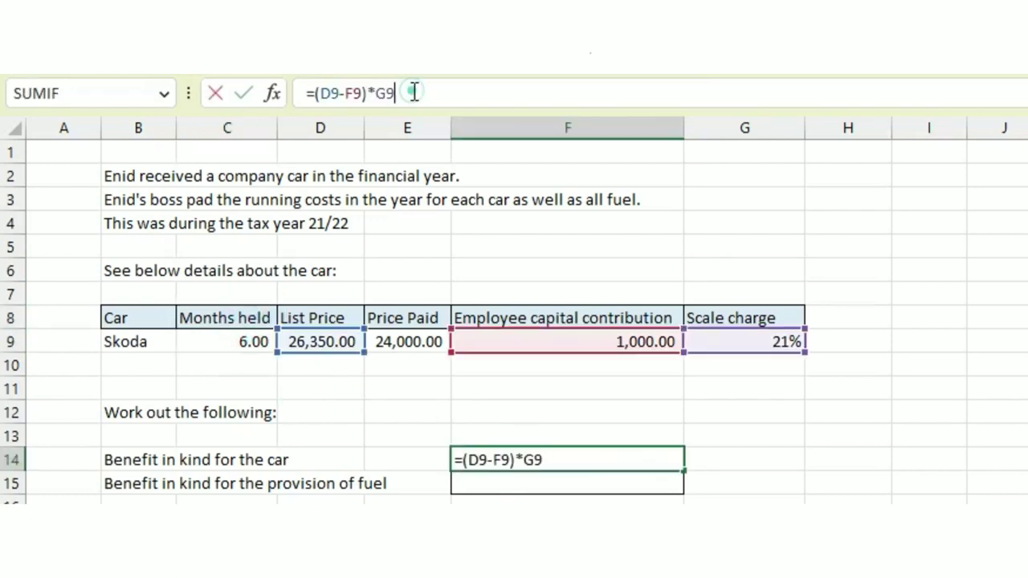
type(")")
left_click(315, 93)
type("(")
left_click(465, 85)
type("*6")
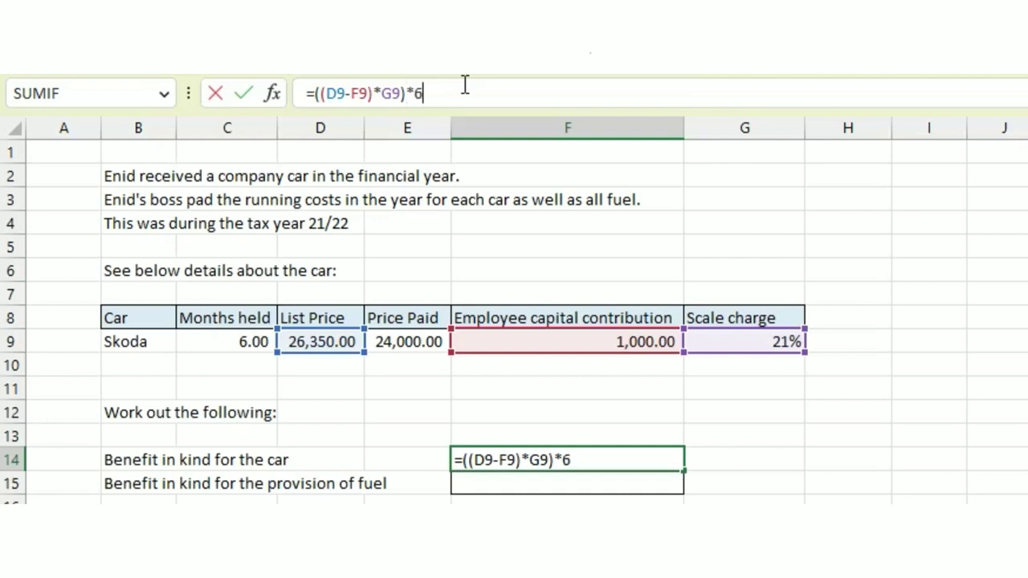
type("/12")
key("Return")
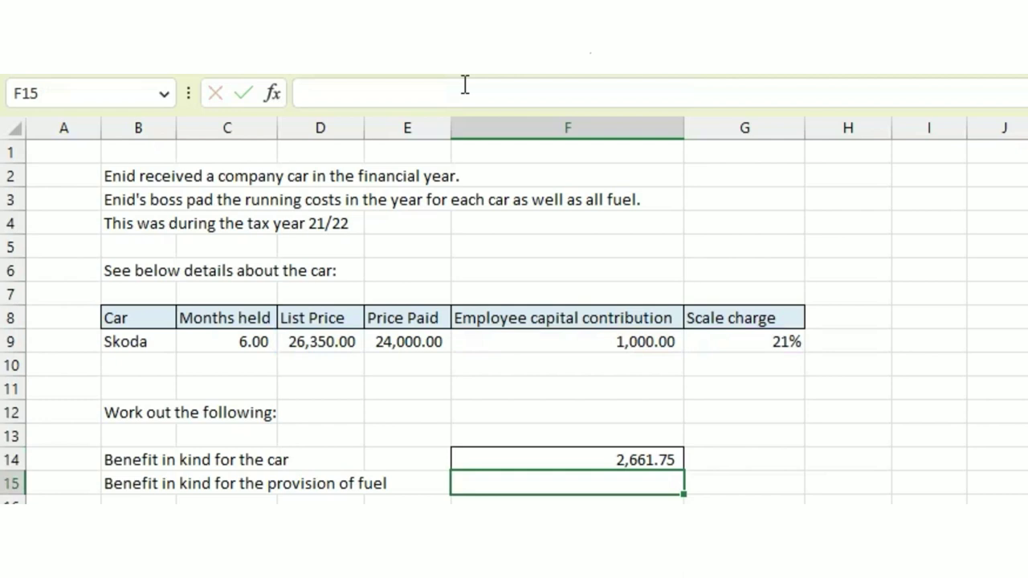
left_click(667, 462)
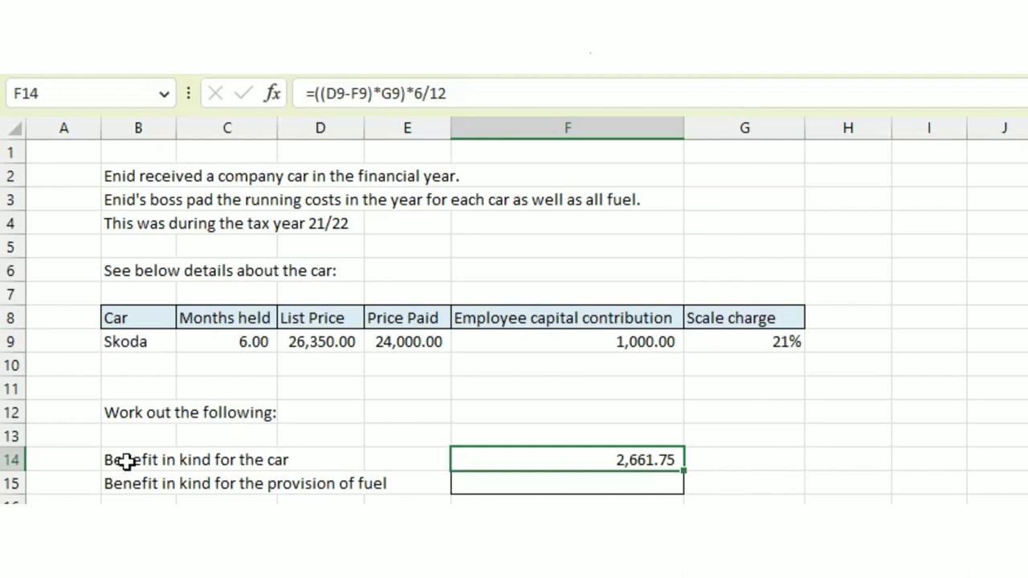
left_click_drag(115, 459, 682, 474)
left_click(659, 459)
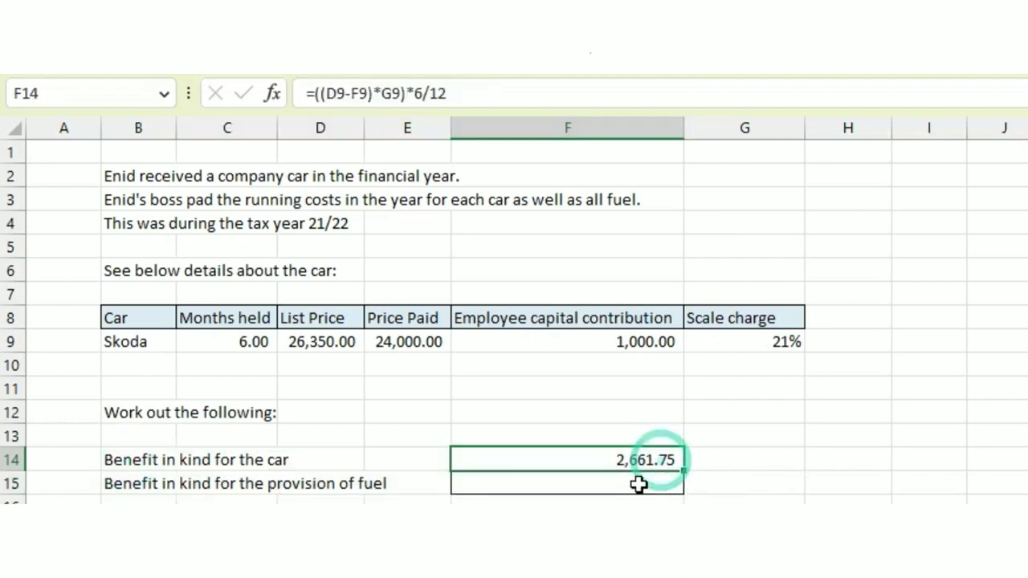
Step: Look up the 2021 to 2022 car fuel benefit multiplier and calculate the full-year fuel benefit in F15 as =24600*G9
left_click(639, 484)
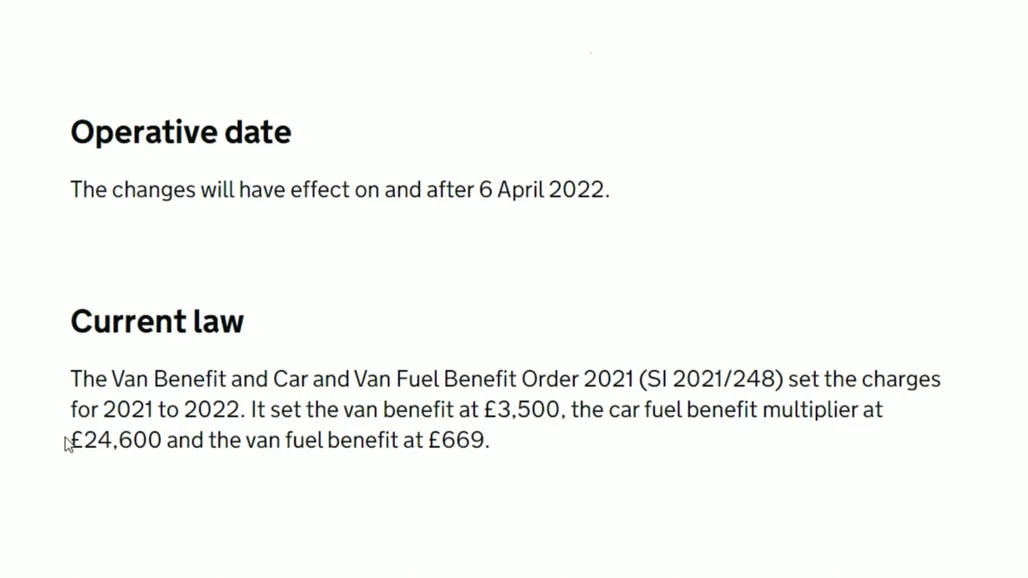
left_click_drag(69, 441, 169, 446)
left_click_drag(273, 440, 487, 441)
left_click(503, 443)
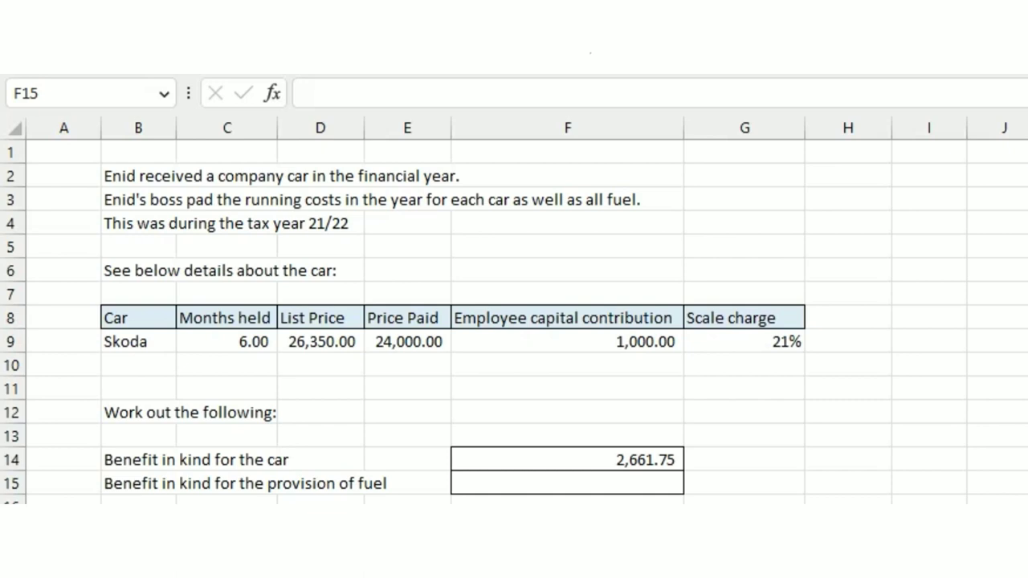
type("=")
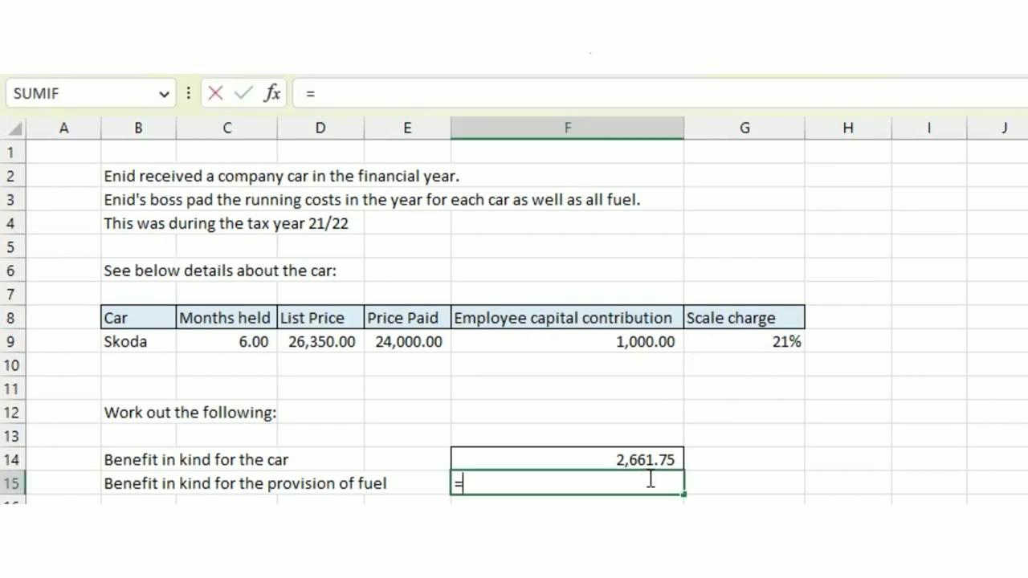
type("24600")
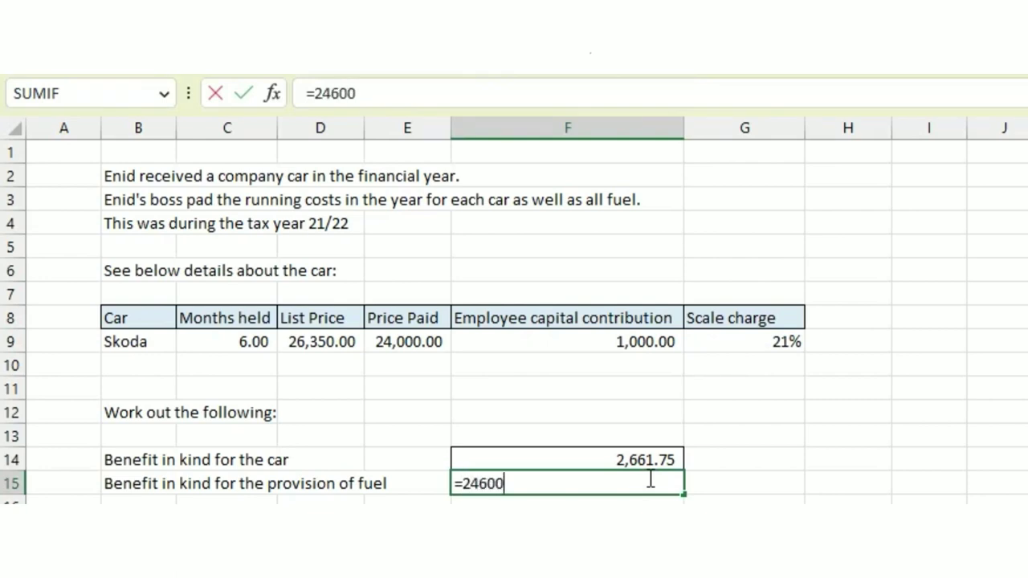
type("*")
left_click(776, 339)
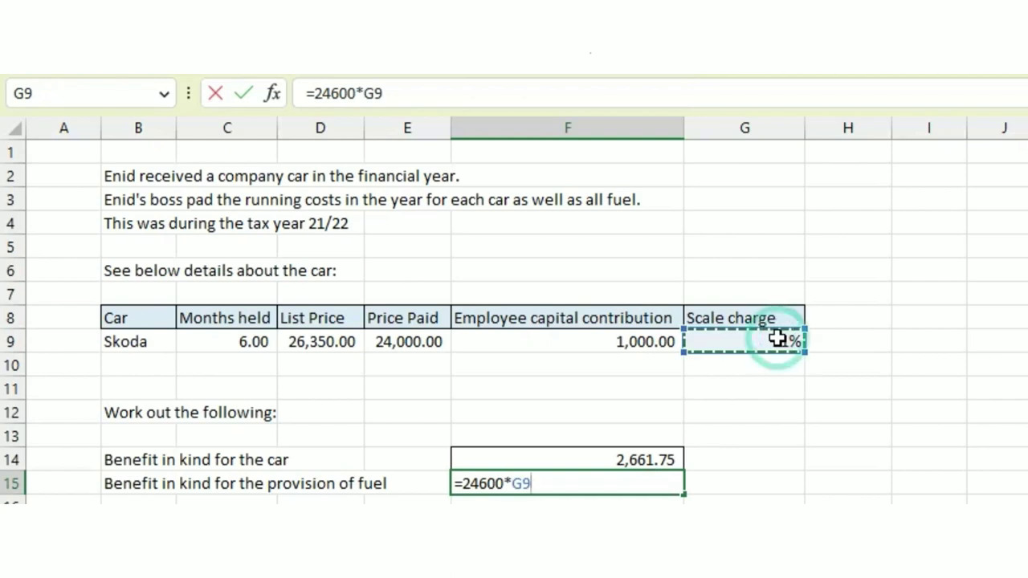
key("Return")
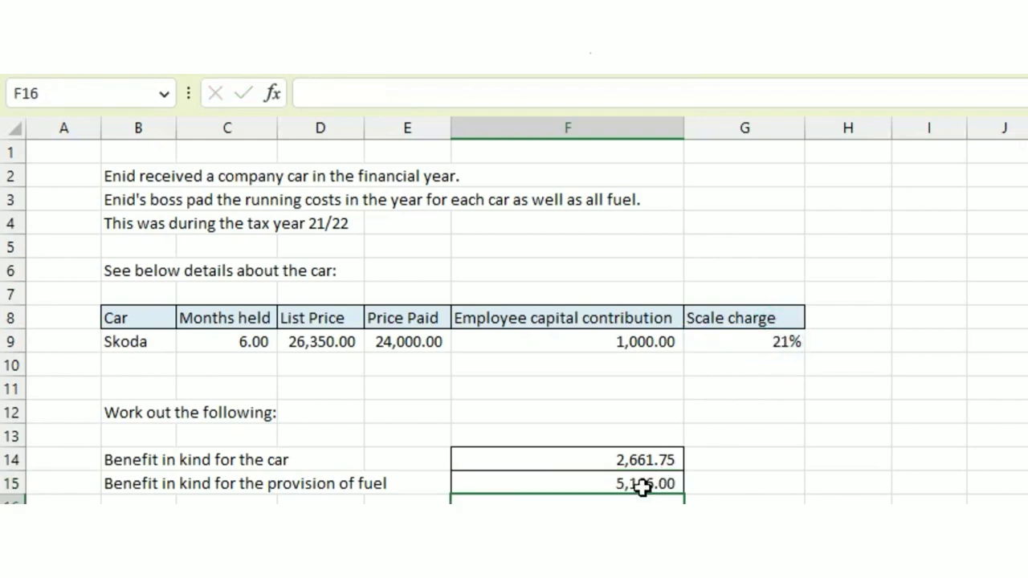
Step: Prorate the fuel benefit in F15 for the six months held by changing the formula to =(24600*G9)*6/12
left_click(647, 484)
left_click_drag(647, 485, 604, 479)
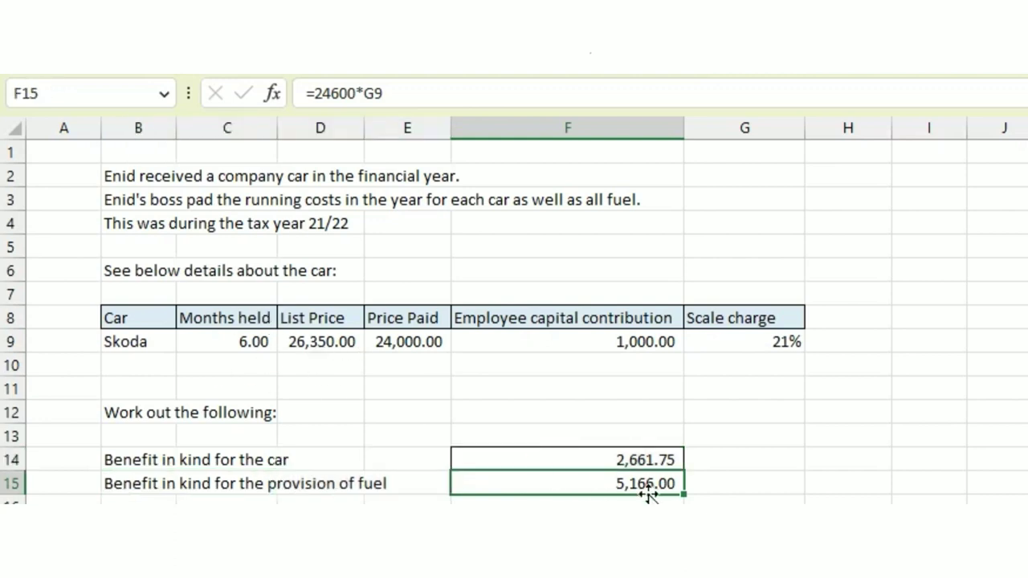
left_click(318, 92)
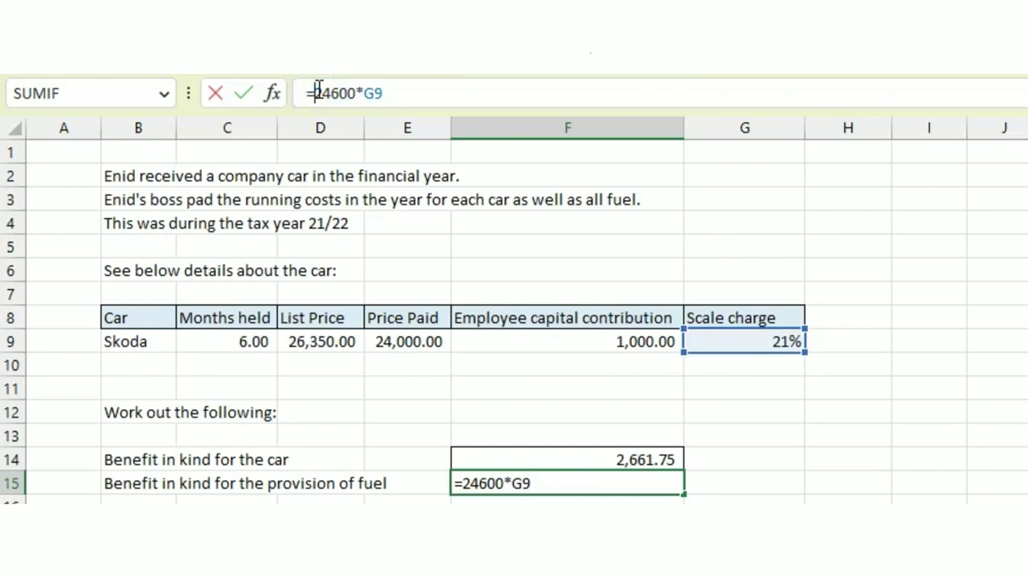
type("(")
left_click(429, 89)
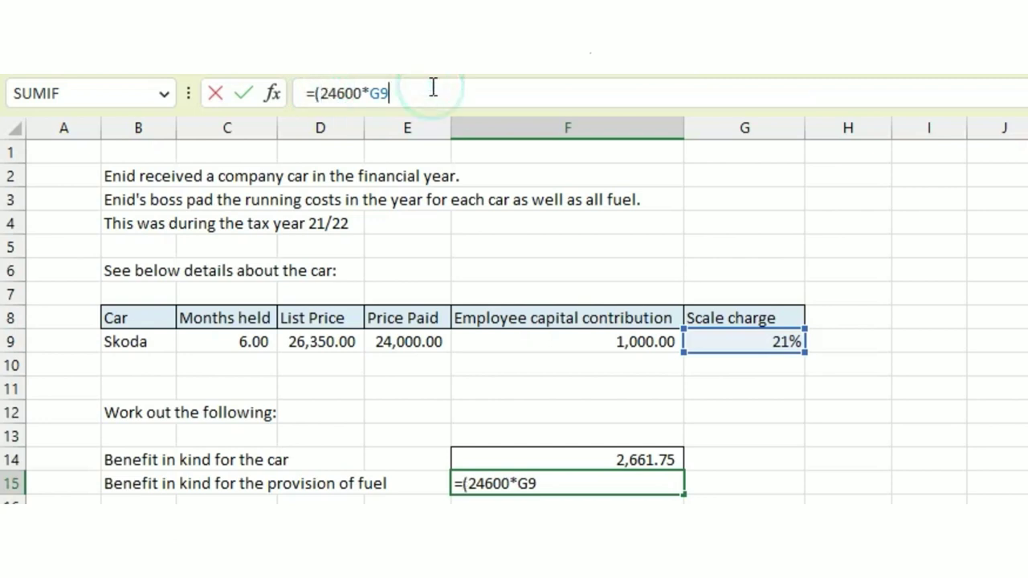
type(")*6/12")
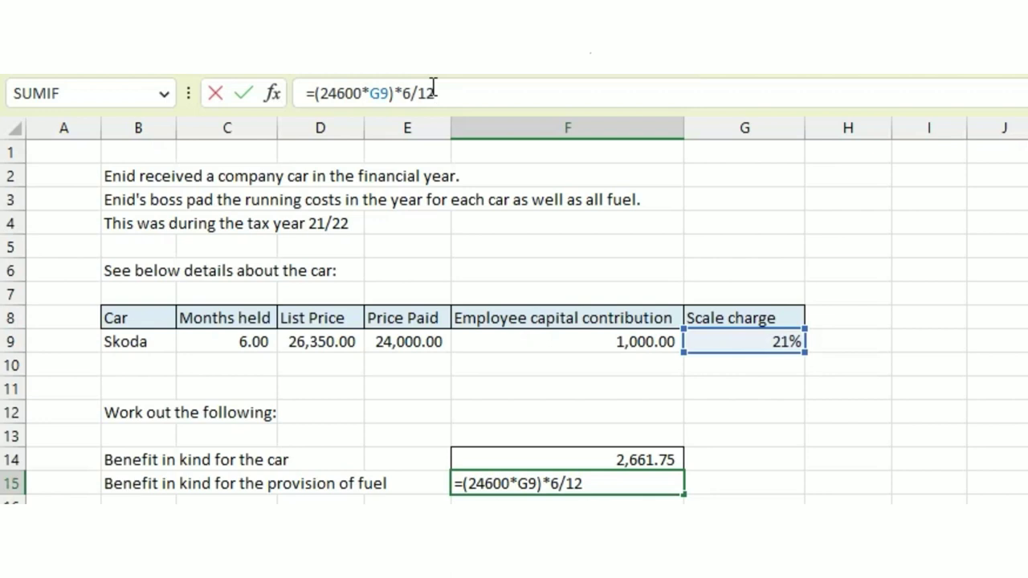
key("Return")
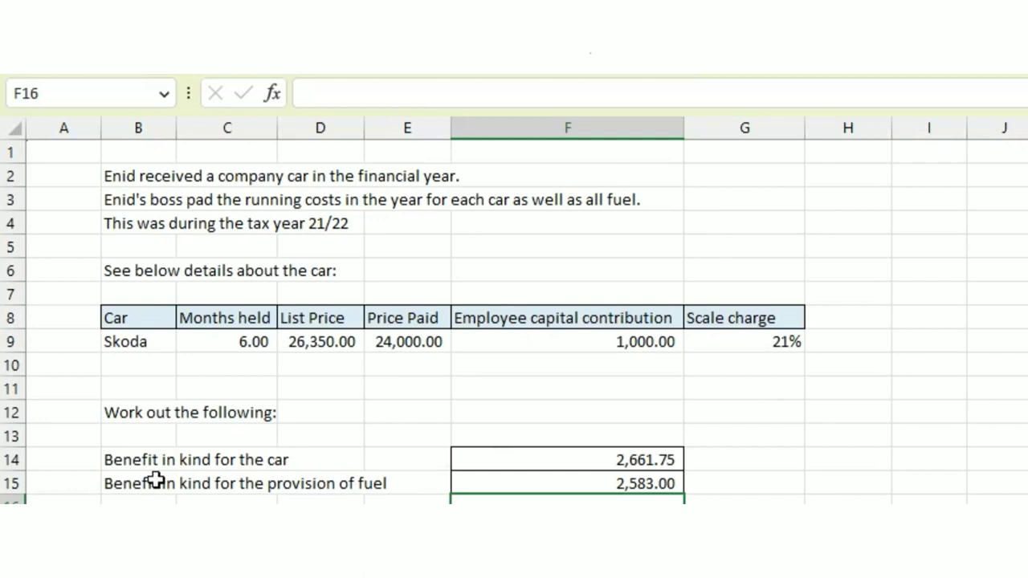
left_click_drag(155, 480, 542, 484)
left_click(546, 482)
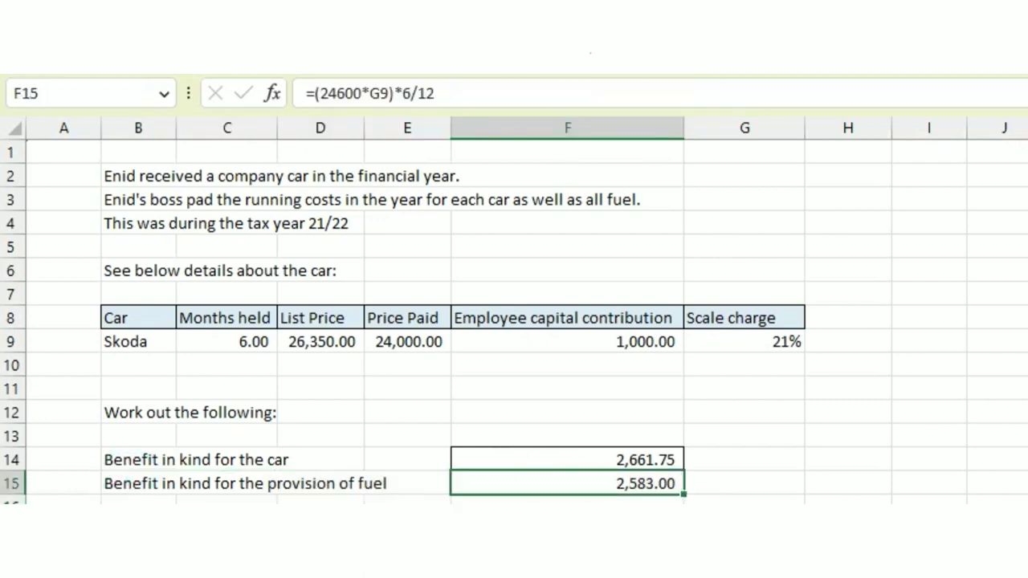
left_click(568, 554)
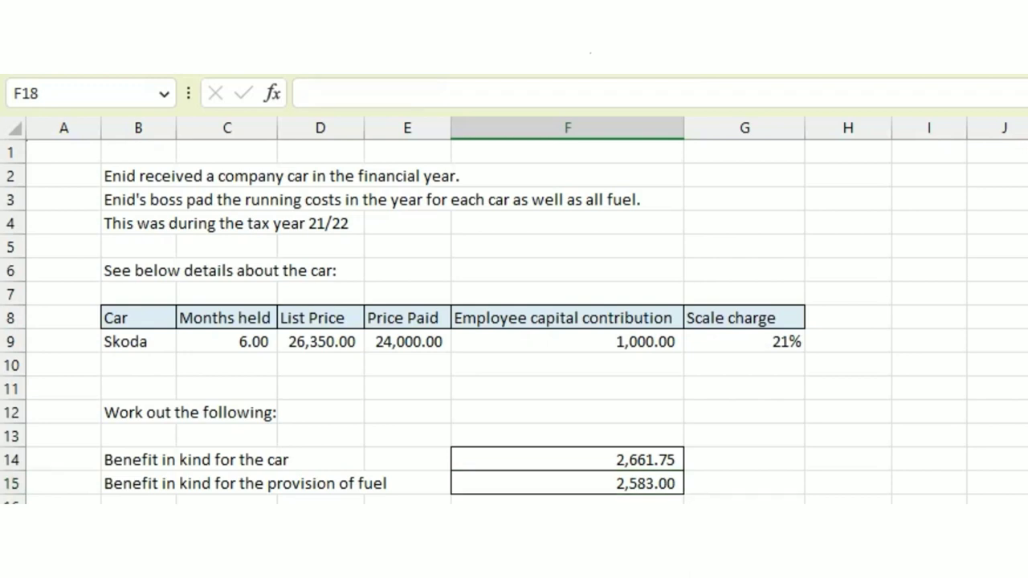